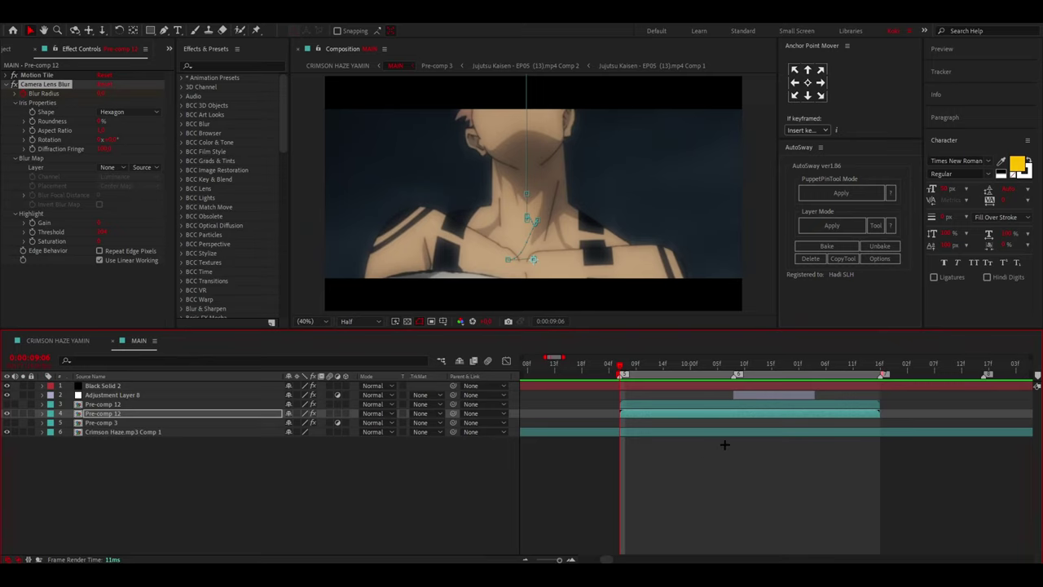
Preview the clip from 0:00:09:06, comparing the upper and lower Pre-comp 12 layers by switching which one is visible.
drag(661, 358, 620, 380)
key(space)
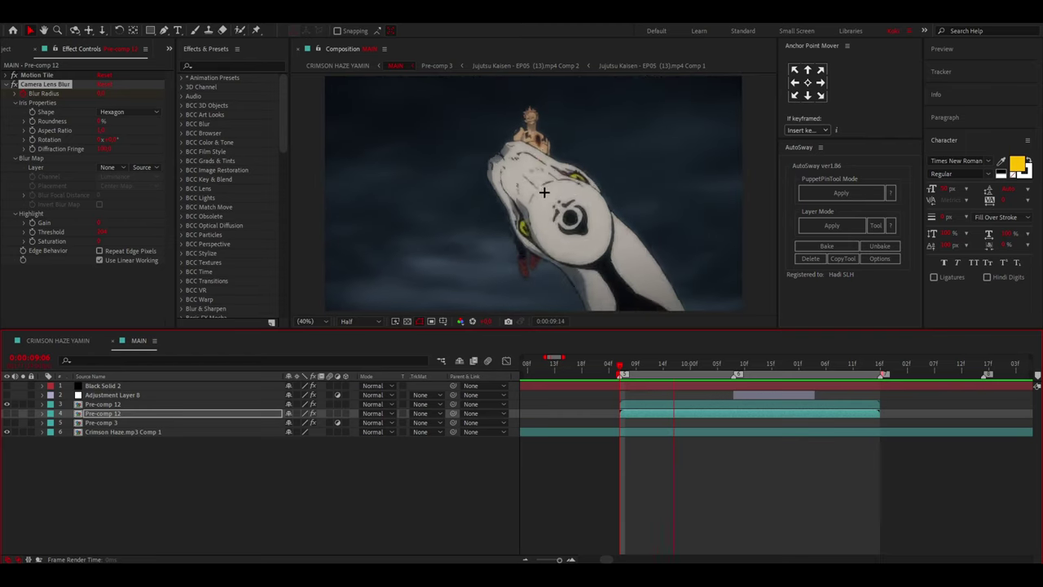
click(691, 398)
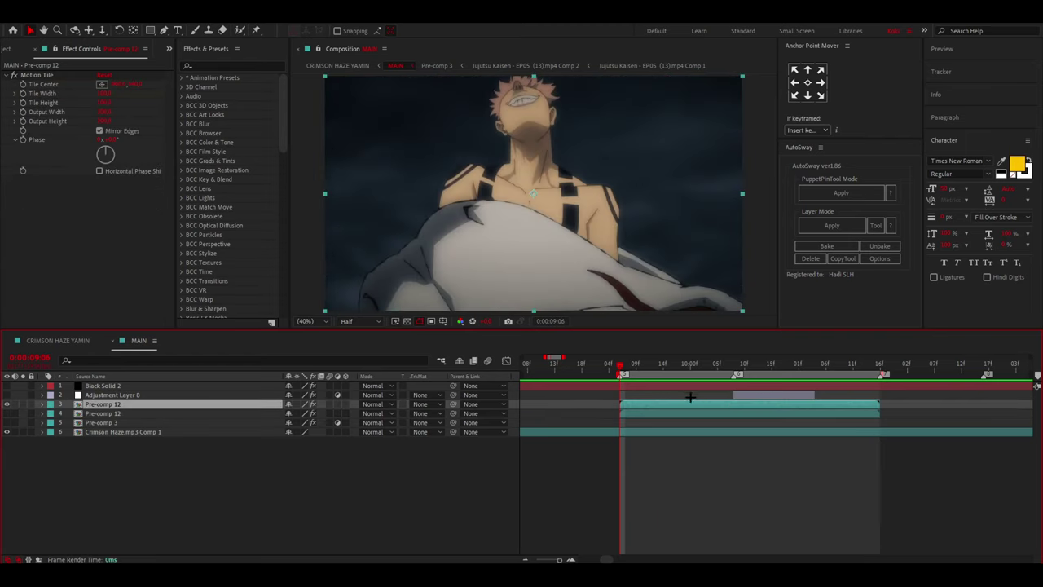
click(6, 413)
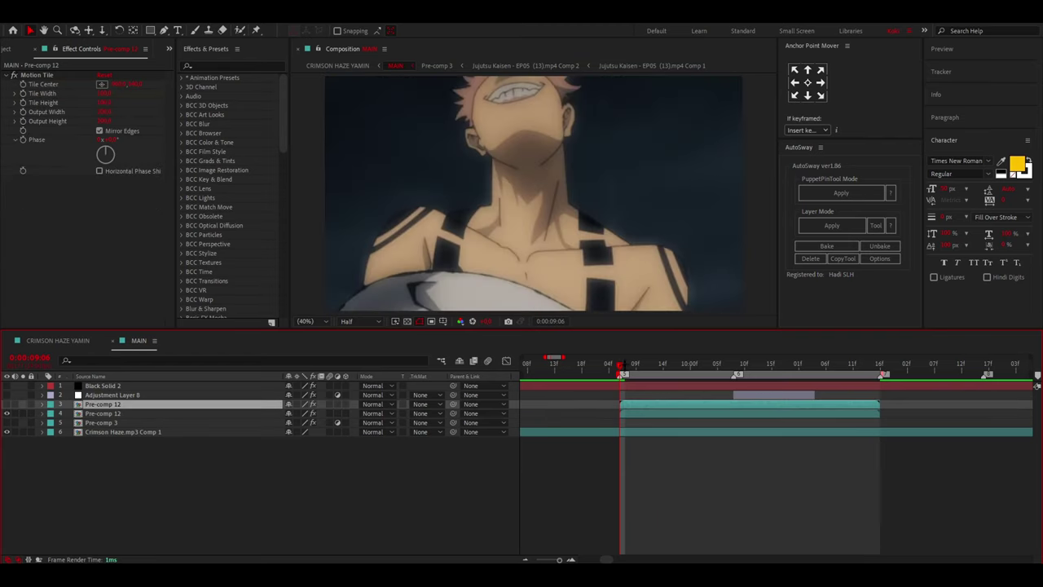
drag(620, 365, 783, 352)
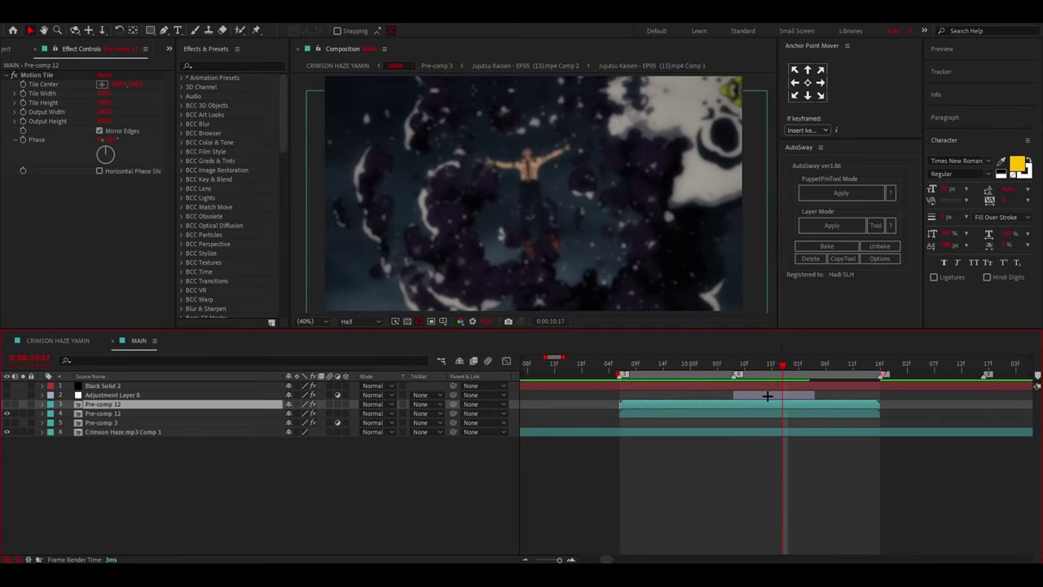
Examine the lower Pre-comp 12 layer's Scale value graph and its list of applied effects.
click(756, 413)
key(s)
key(shift+F3)
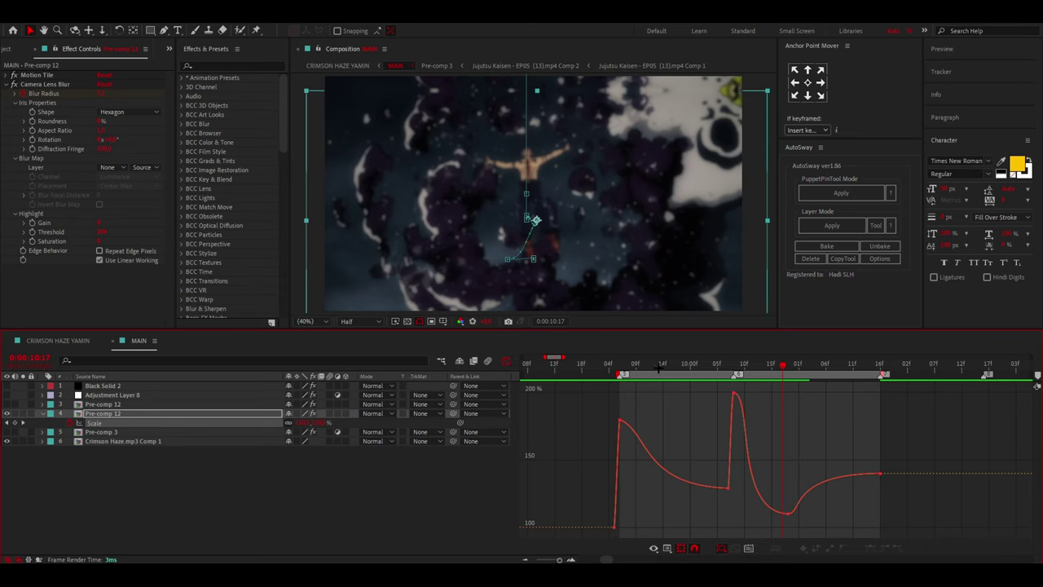
click(280, 420)
drag(623, 365, 728, 372)
key(e)
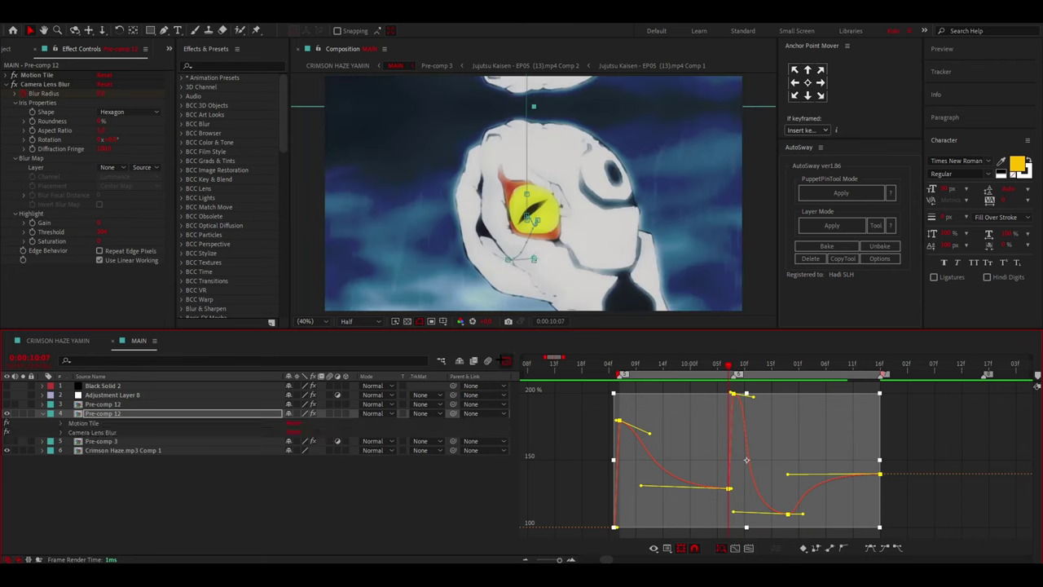
key(e)
click(506, 361)
click(733, 371)
Show only the upper Pre-comp 12, keyframe its Position and Scale at 0:00:10:07, and separate the Position dimensions.
click(7, 413)
click(7, 404)
click(717, 404)
key(s)
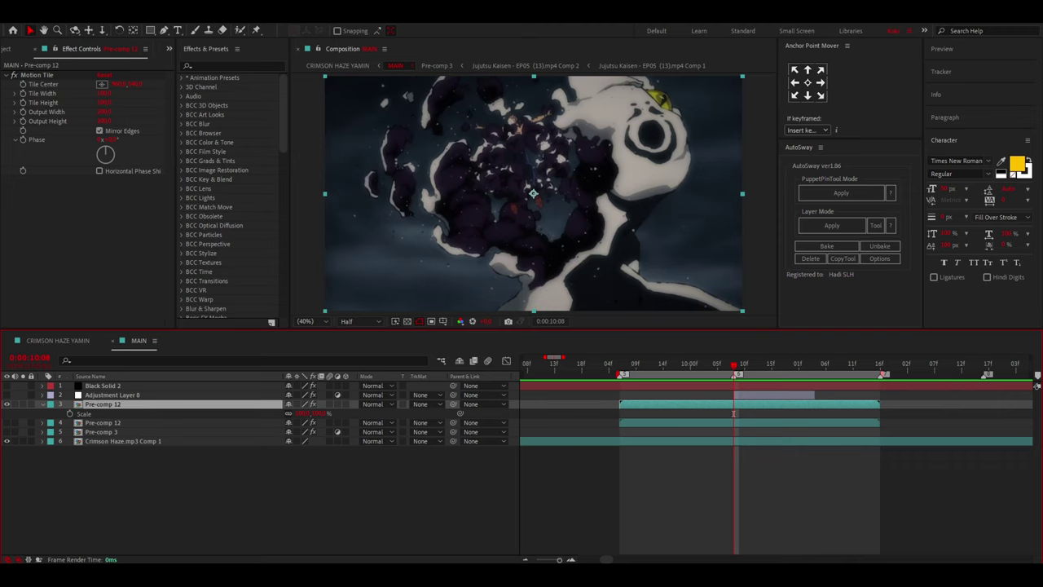
key(shift+p)
key(Page_Up)
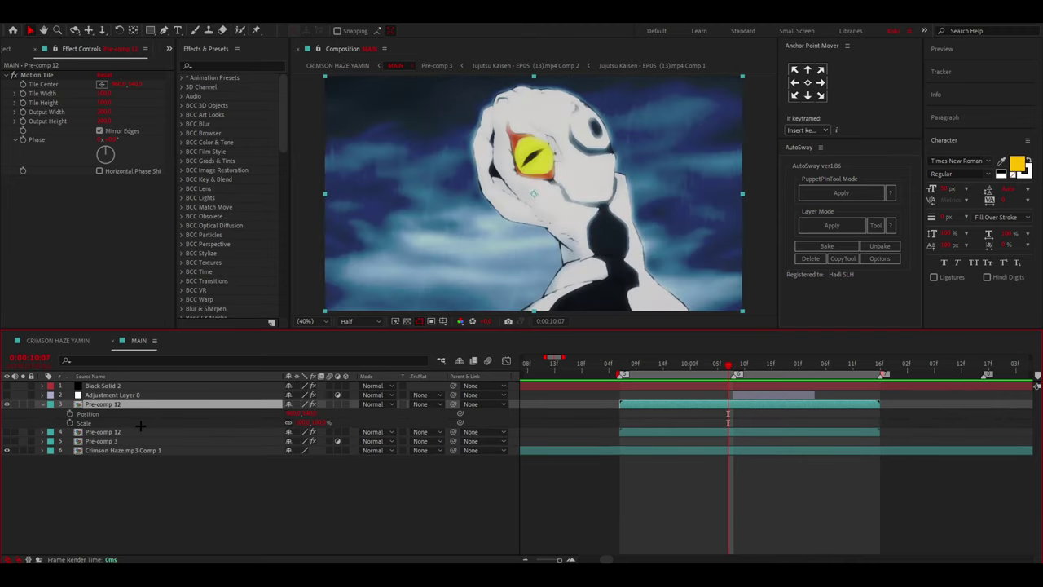
right_click(268, 414)
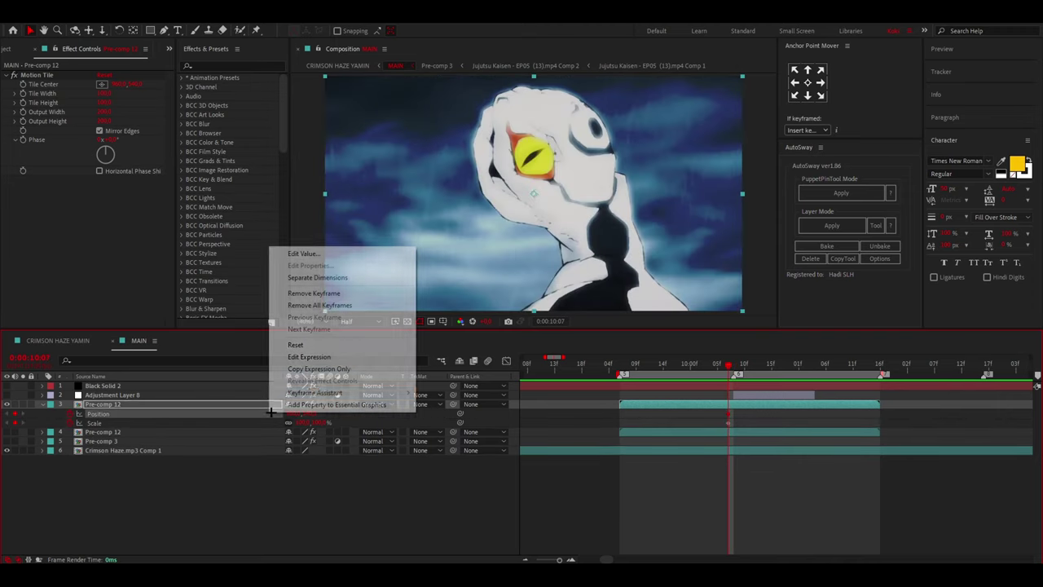
click(343, 275)
Keyframe the upper Pre-comp 12's Scale at 170% at 0:00:10:08, and reset it at 0:00:11:07.
key(Page_Down)
click(301, 432)
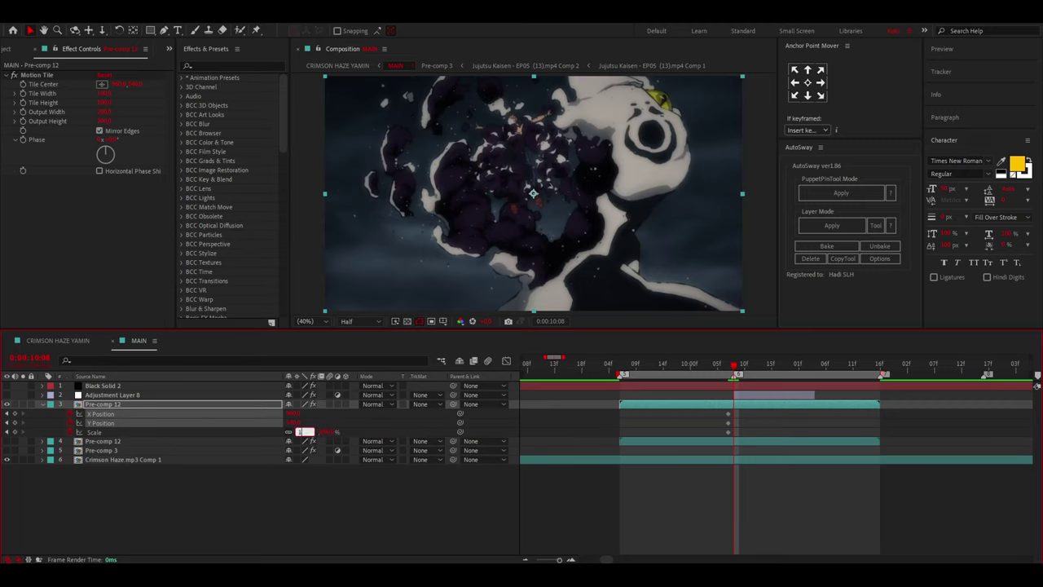
text(170)
key(Return)
drag(804, 365, 832, 365)
right_click(232, 432)
click(269, 368)
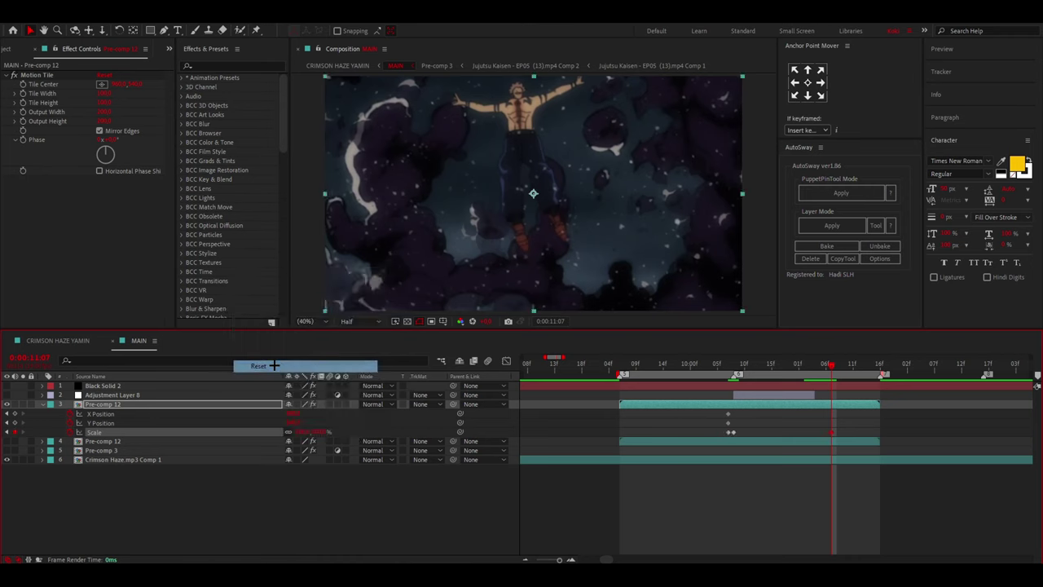
Keyframe the layer's position at about X 1100, Y 830 at 0:00:10:08, and reset both values at 0:00:11:07.
key(j)
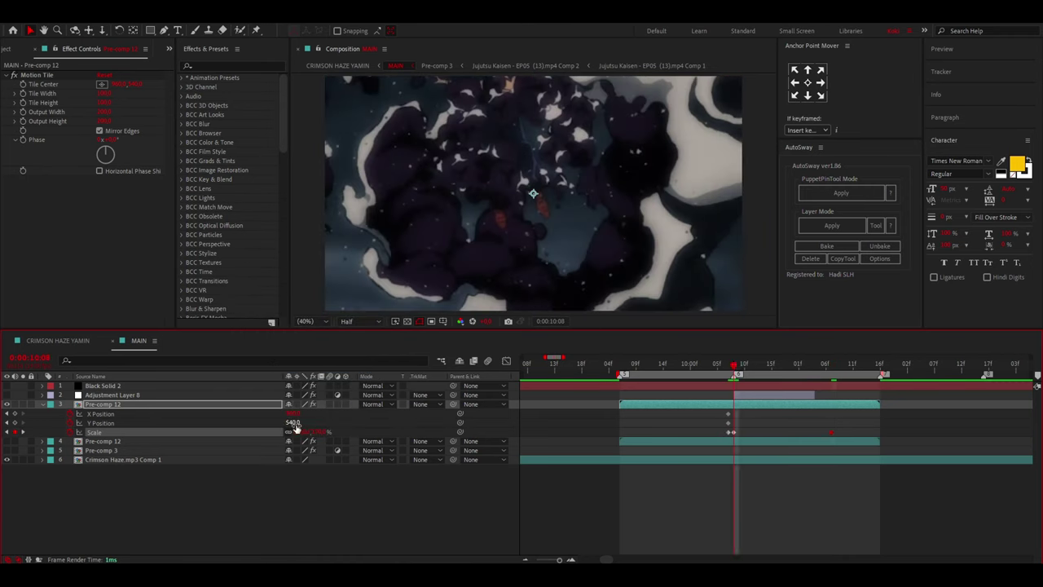
drag(293, 423, 384, 408)
drag(550, 204, 582, 233)
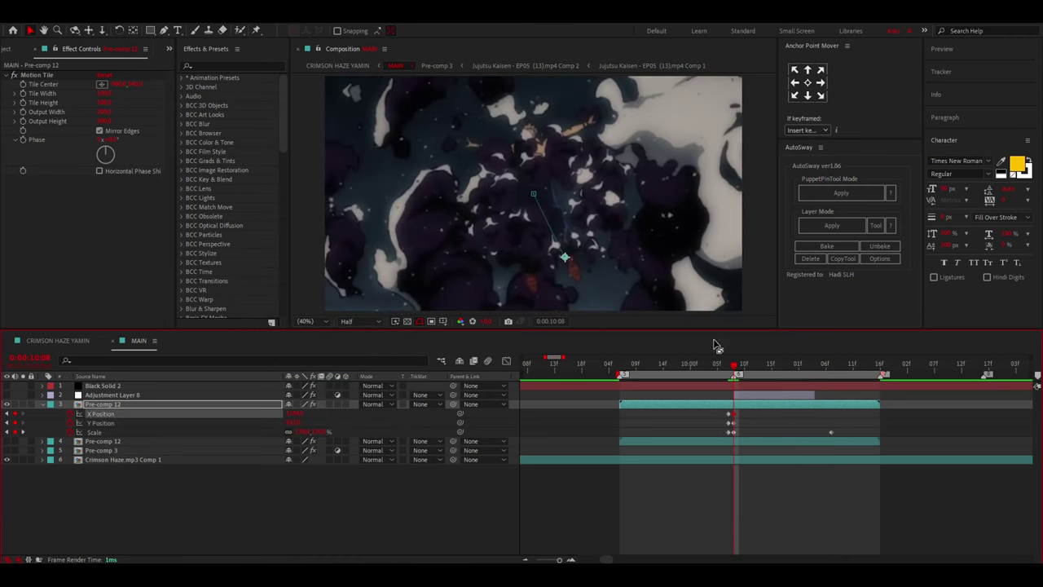
click(828, 359)
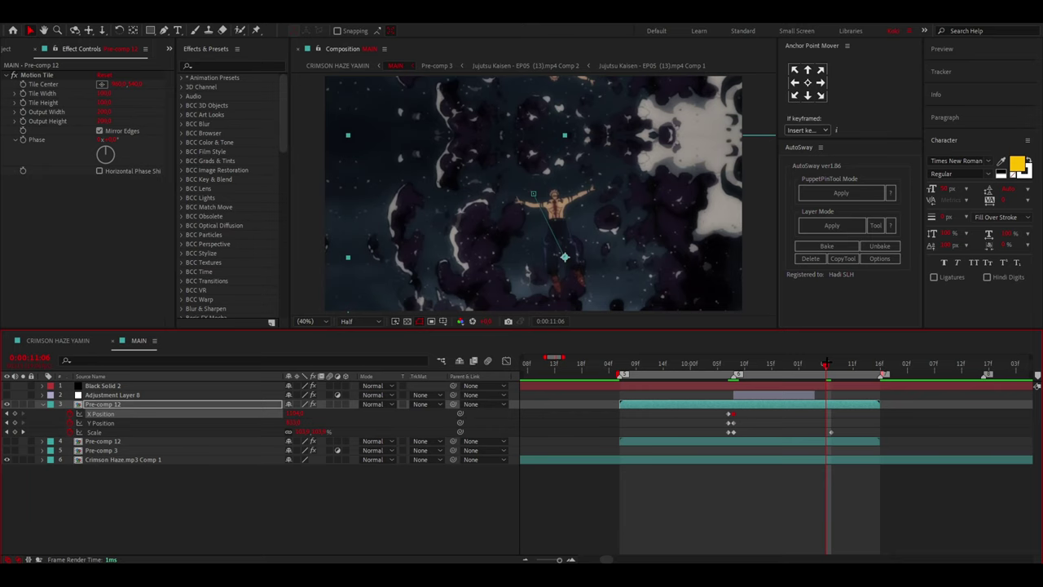
shift+click(256, 423)
right_click(256, 422)
click(273, 354)
Easy Ease the Position and Scale keyframes from 0:00:10:08 onward, and shape the Scale graph into a sharp drop with a slow finish.
drag(849, 410, 727, 445)
key(F9)
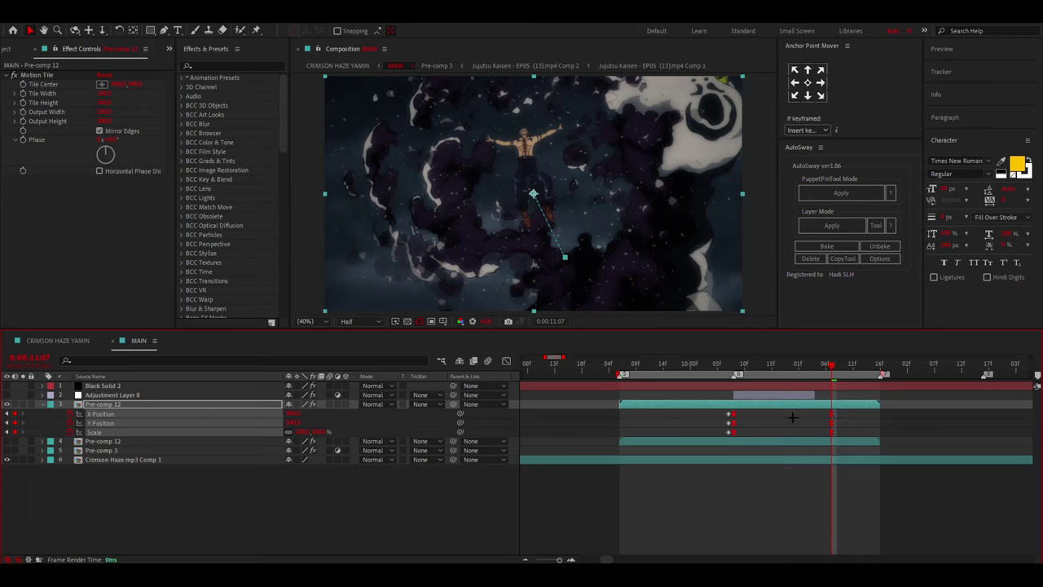
key(shift+F3)
click(365, 416)
click(287, 431)
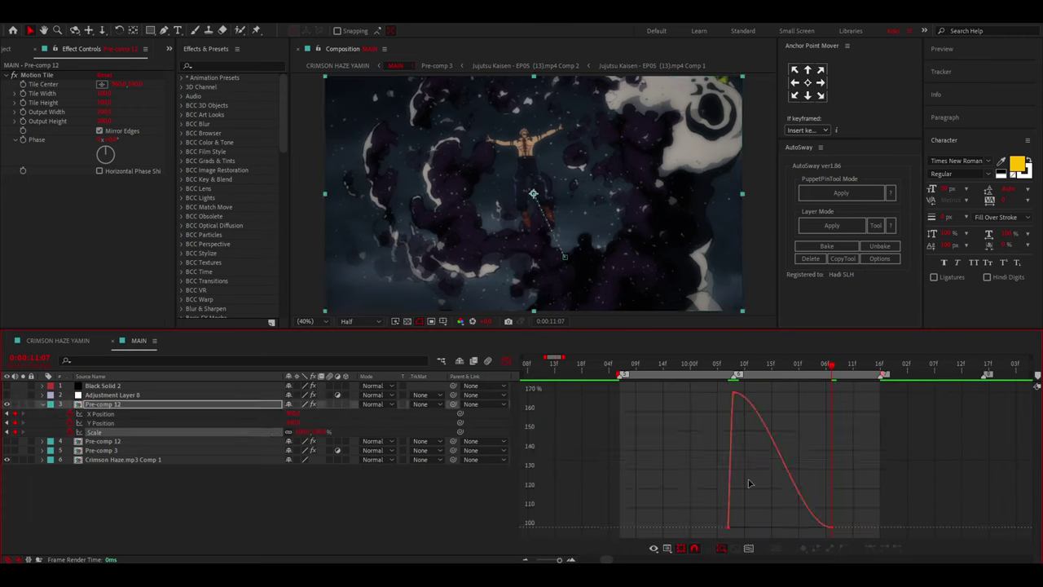
drag(801, 528, 743, 522)
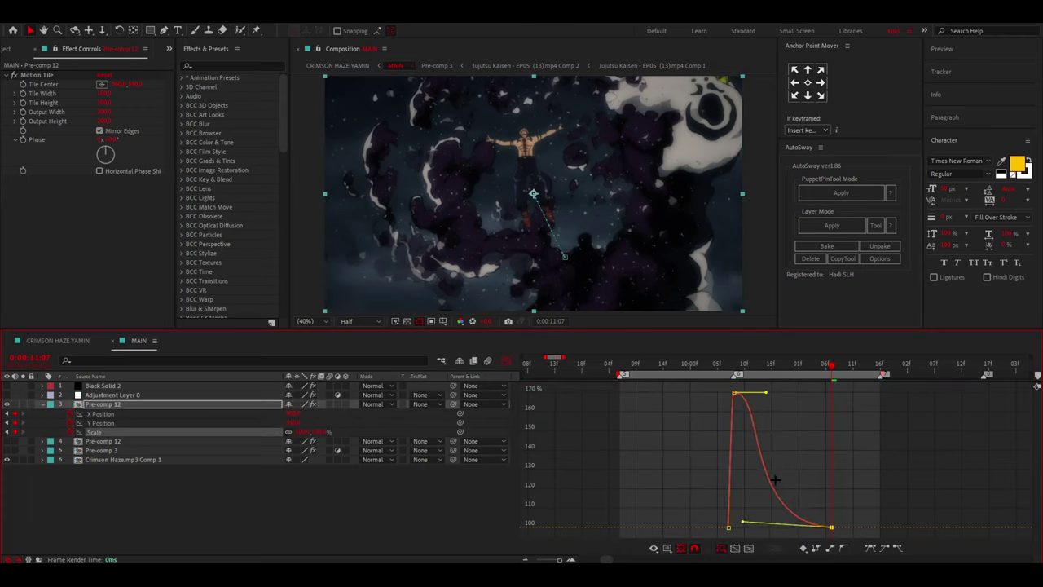
drag(766, 393, 743, 506)
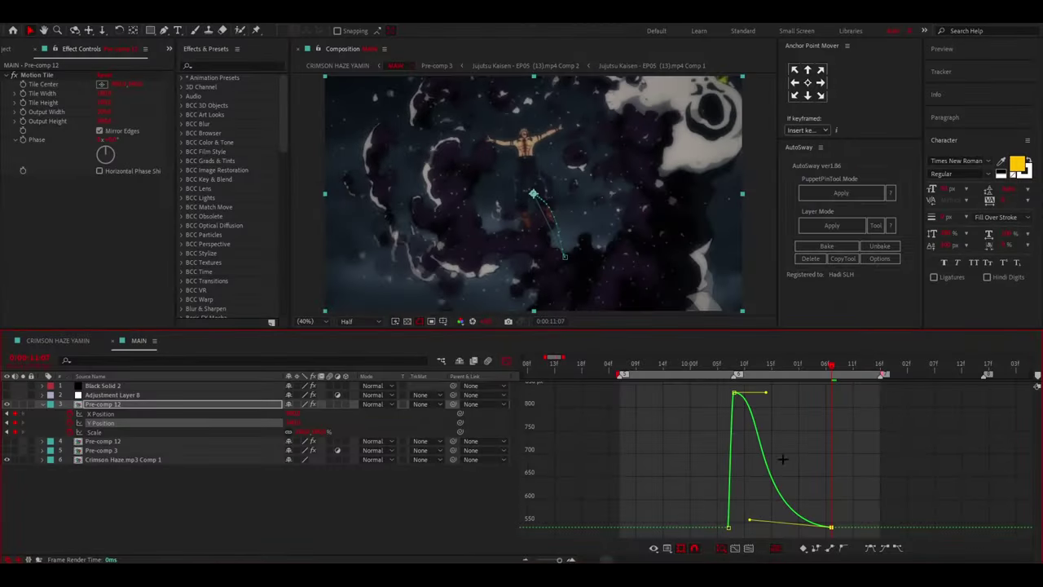
Shape the Y Position and X Position graphs into the same steep drop that levels off slowly.
drag(745, 504, 743, 518)
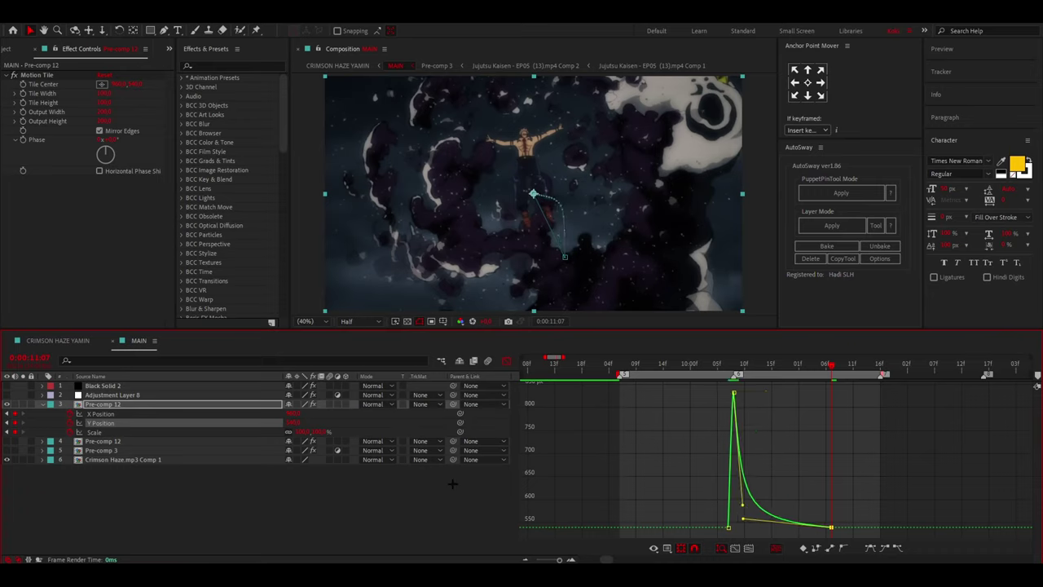
click(267, 414)
drag(765, 393, 741, 510)
Close the graph editor, collapse the layer's properties and preview the zoom transition from 0:00:10:02.
click(734, 366)
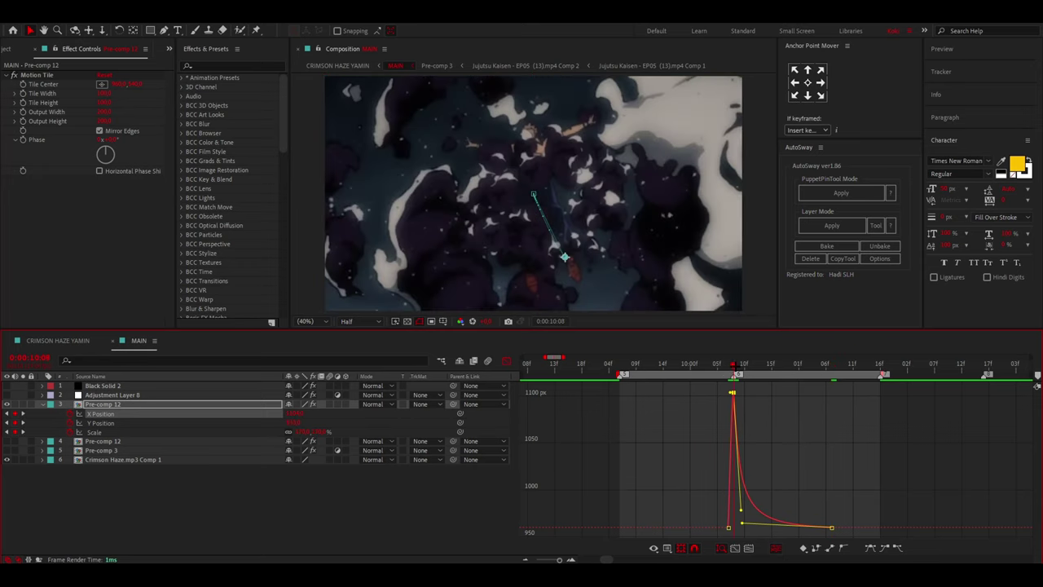
key(space)
key(space)
click(700, 376)
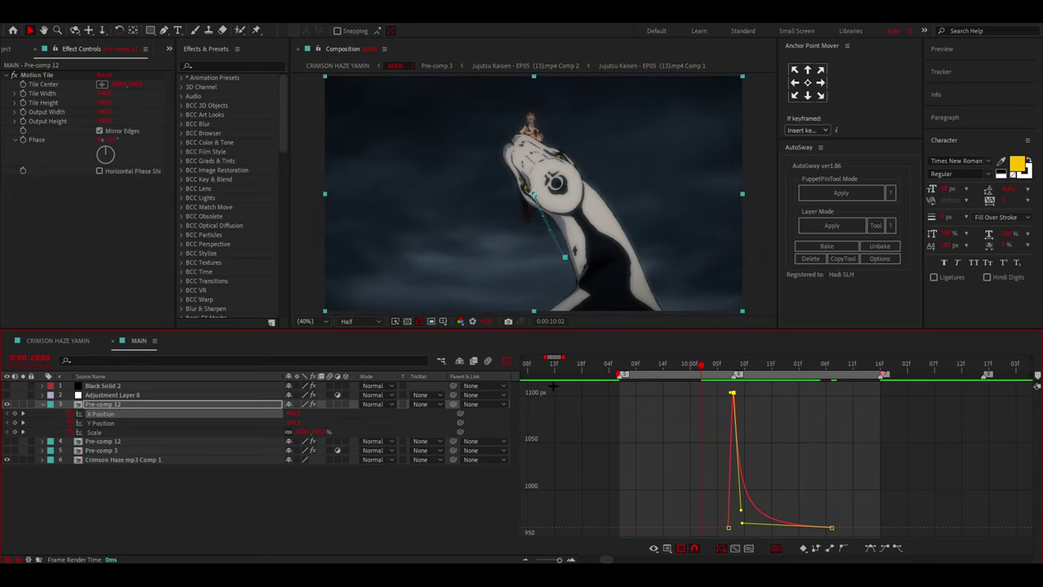
click(505, 360)
key(s)
key(s)
key(space)
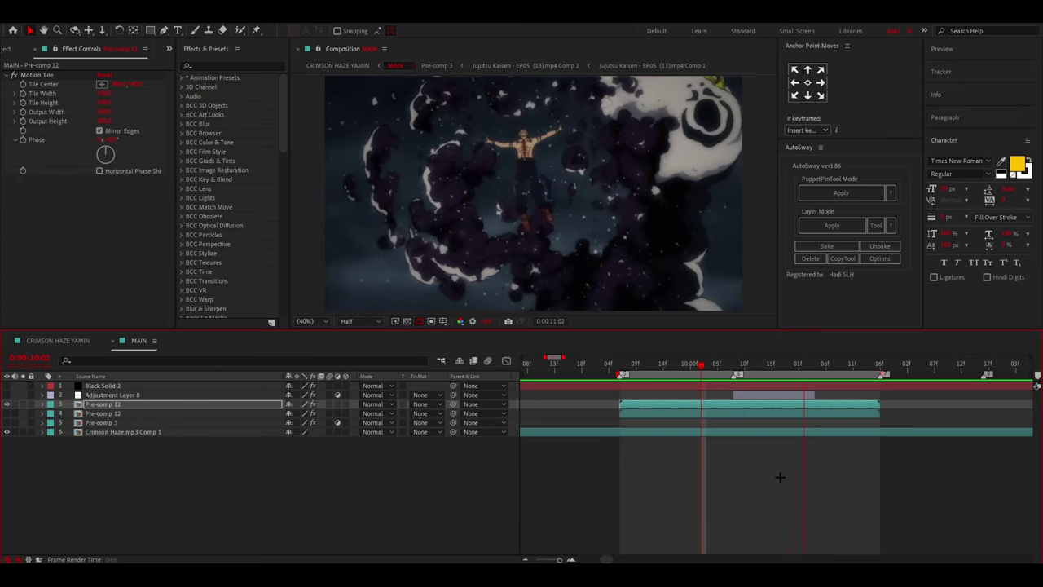
key(space)
Turn on Adjustment Layer 8 and preview the transition with its warp effect.
click(7, 394)
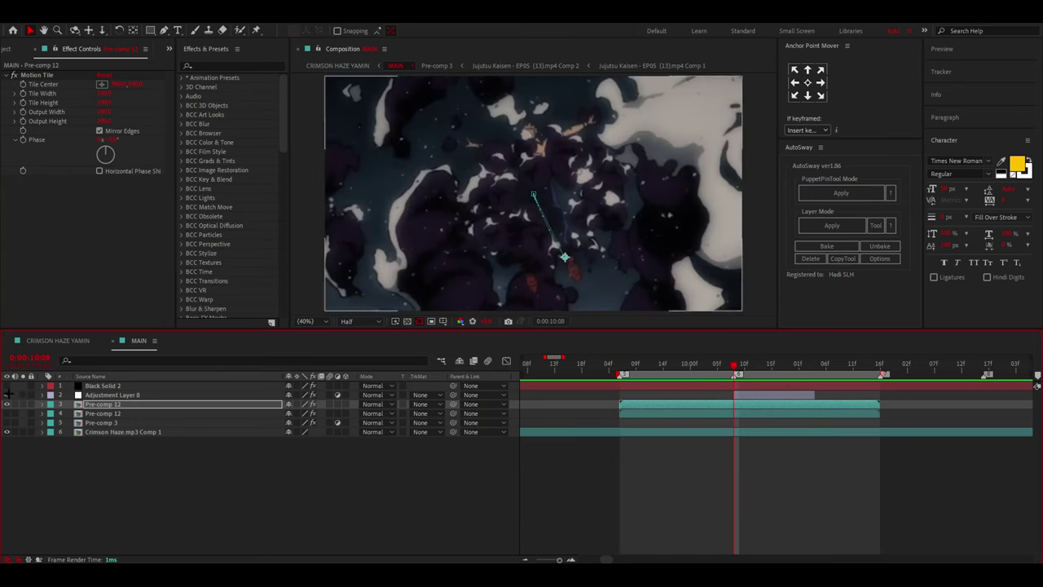
drag(801, 365, 706, 365)
key(space)
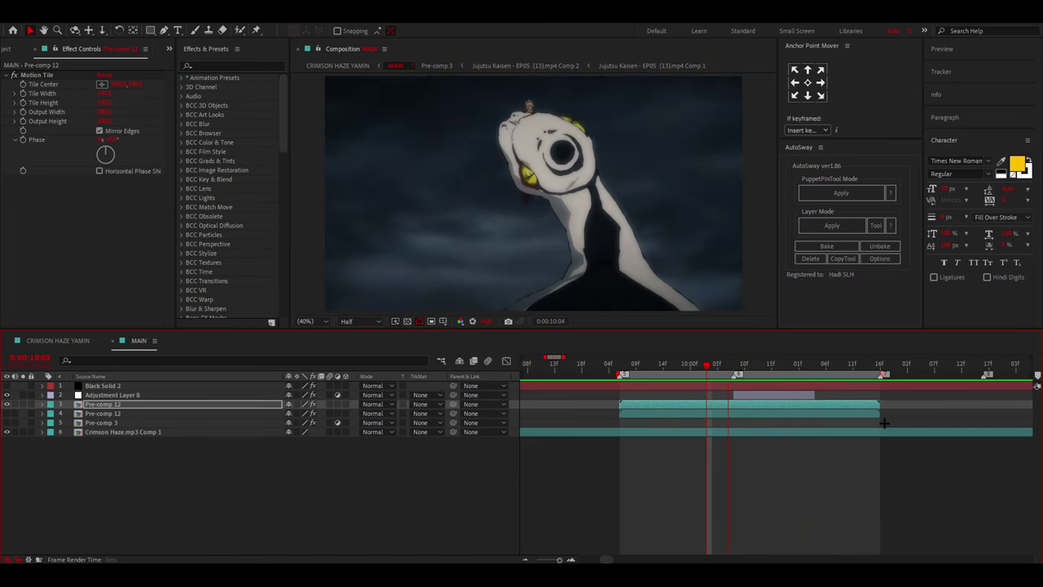
click(734, 367)
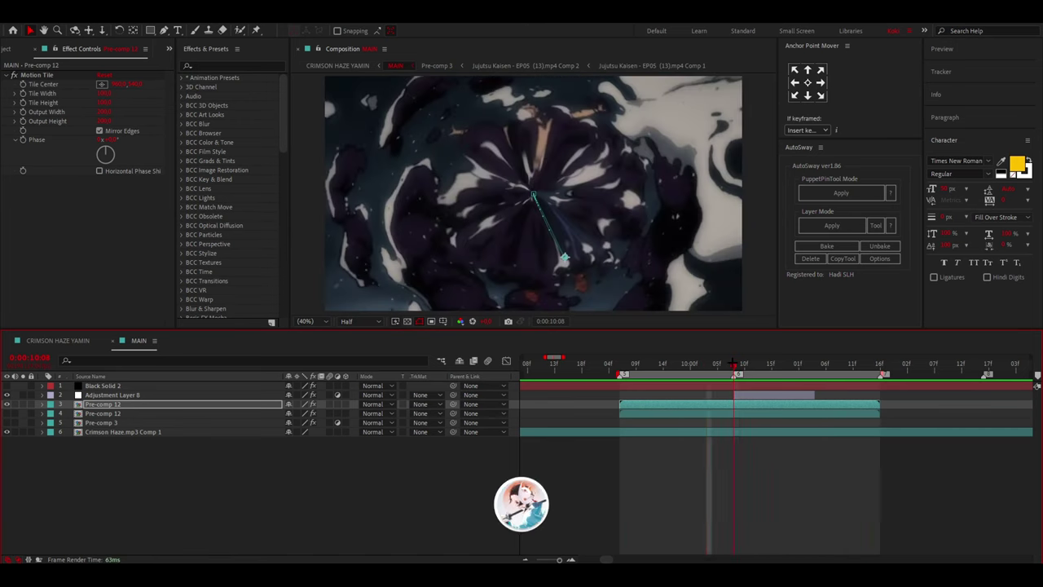
Duplicate Adjustment Layer 8, remove all effects from the copy and apply S_WarpPuddle to it.
click(753, 395)
key(ctrl+d)
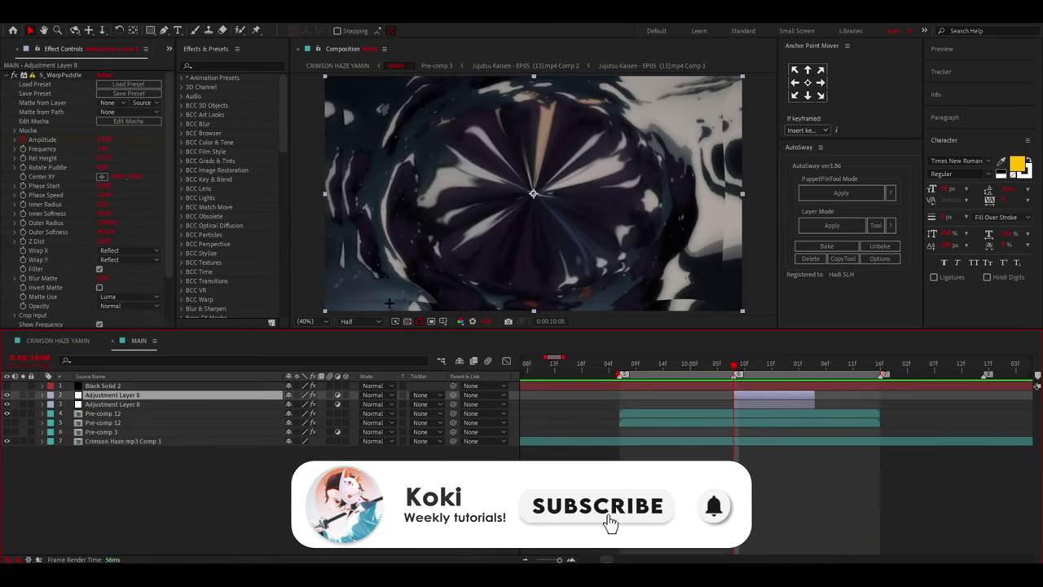
key(ctrl+shift+e)
click(234, 65)
text(warppudd)
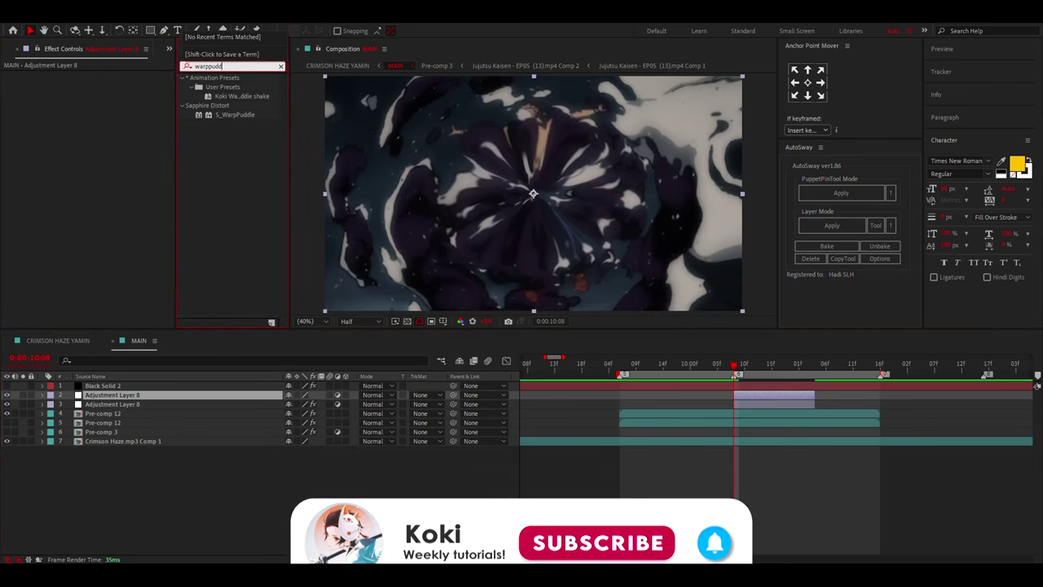
double_click(235, 115)
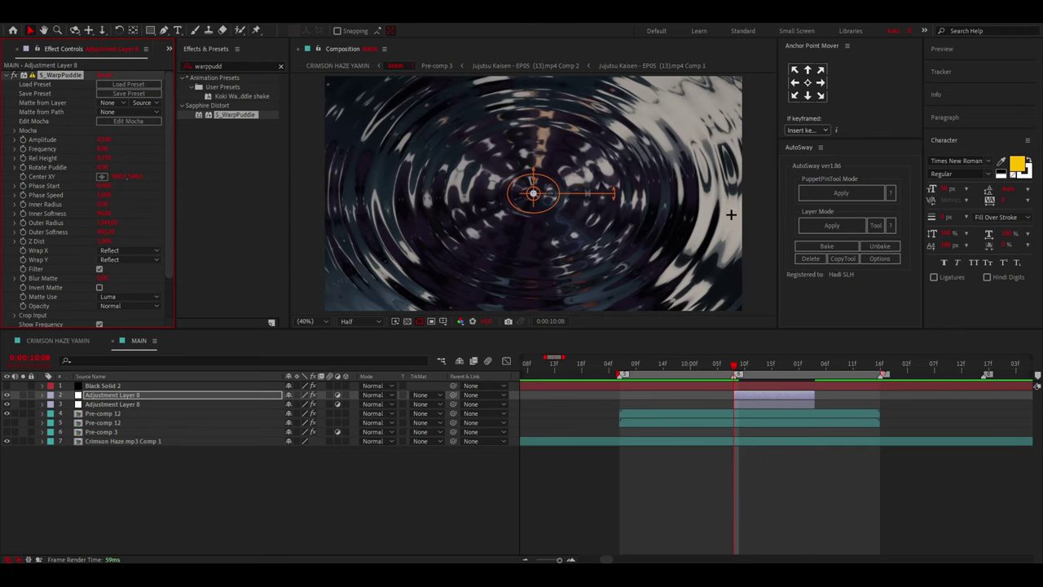
Hide the original Adjustment Layer 8 and reduce the S_WarpPuddle Frequency on the duplicate.
click(7, 404)
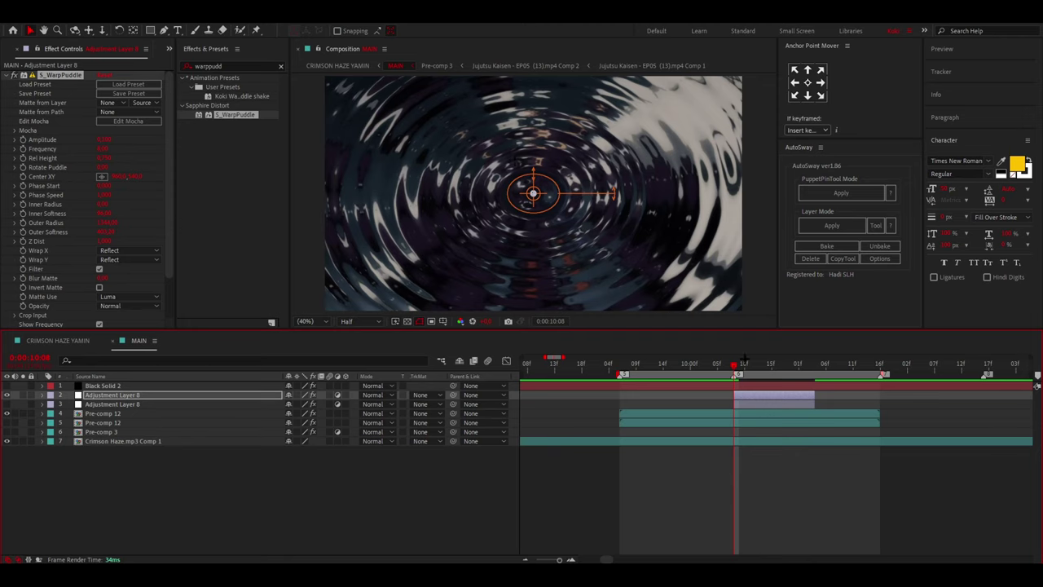
click(749, 396)
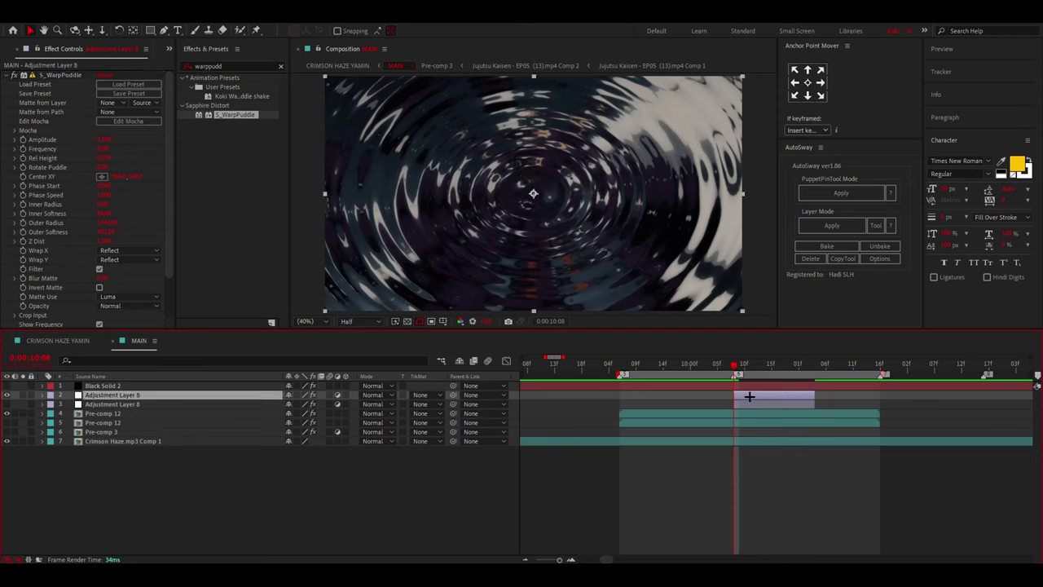
click(103, 149)
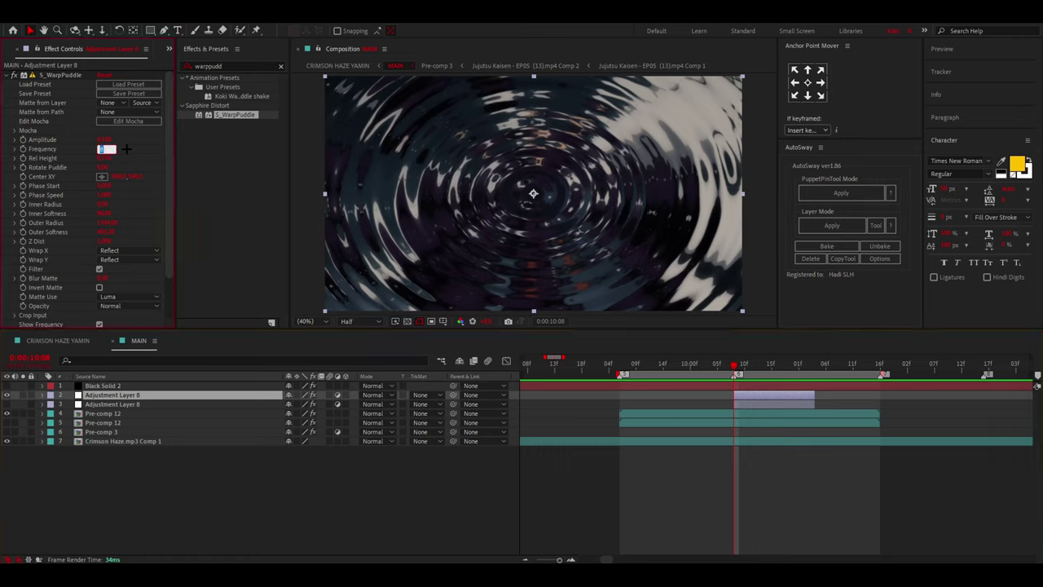
key(Return)
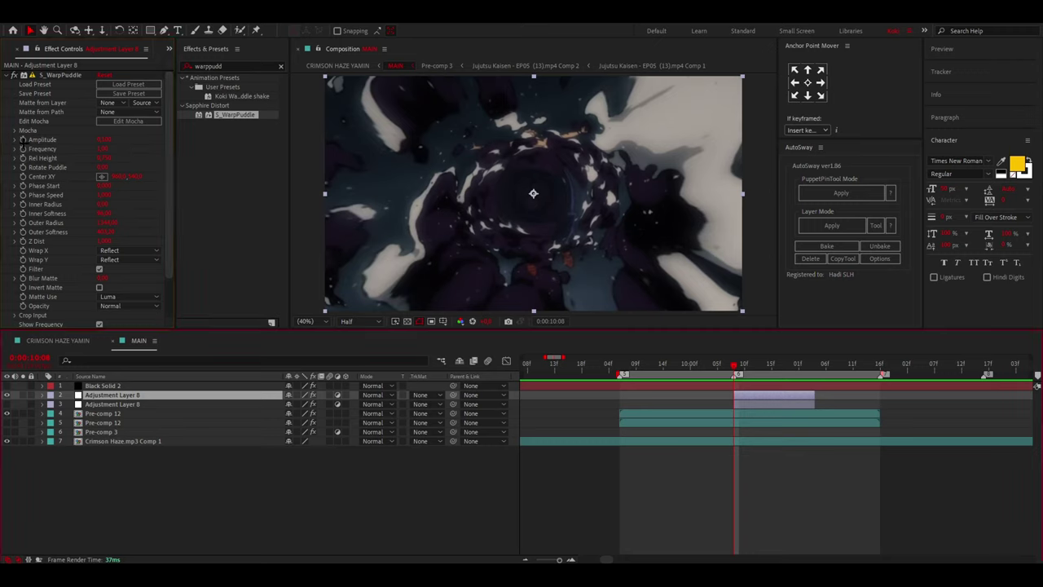
Keyframe the S_WarpPuddle Amplitude at 0:00:10:08 and change it at 0:00:11:04, showing both keyframes in the timeline.
click(22, 140)
click(816, 365)
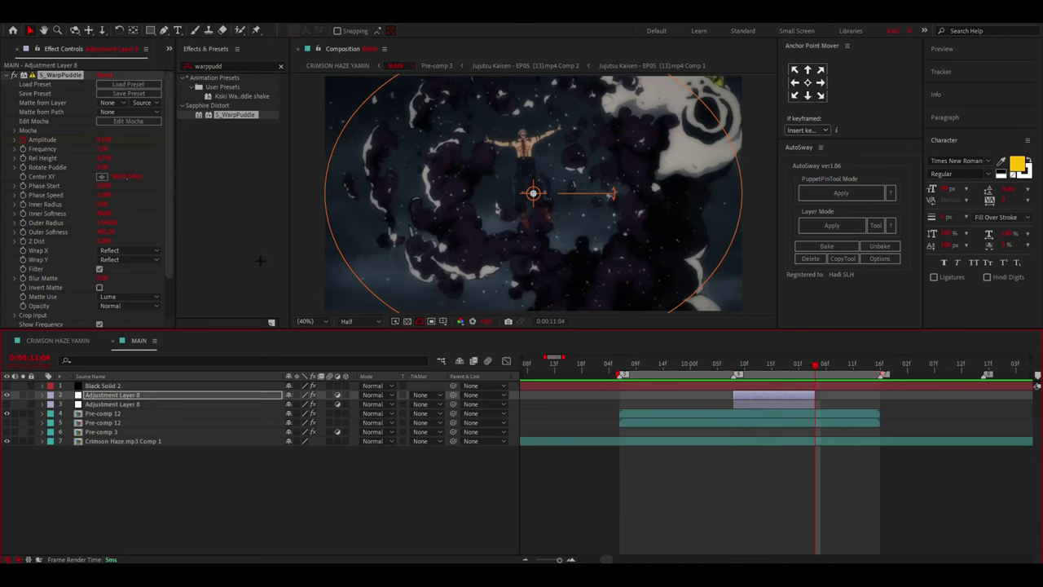
click(104, 139)
key(Return)
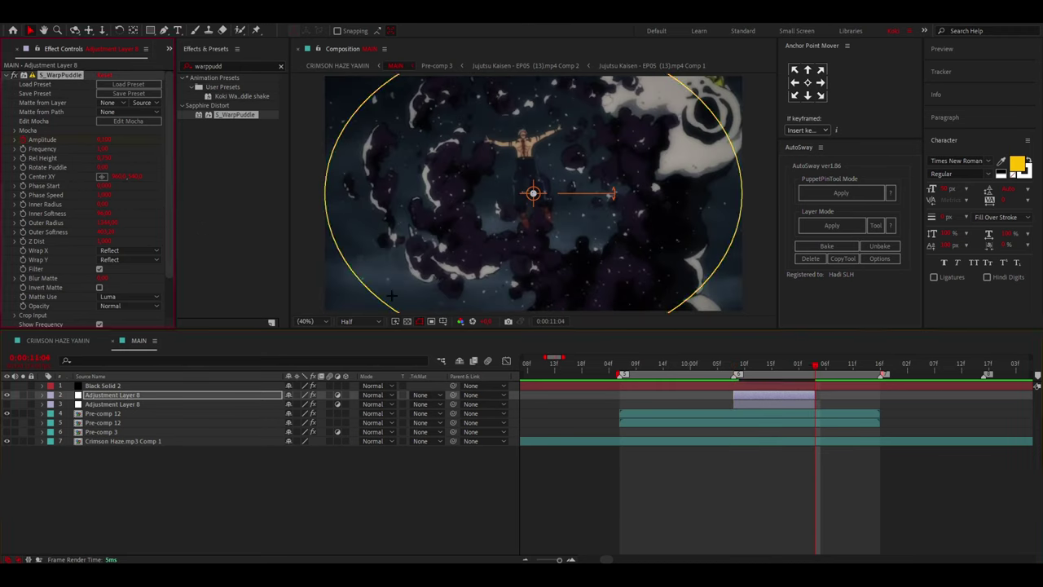
key(u)
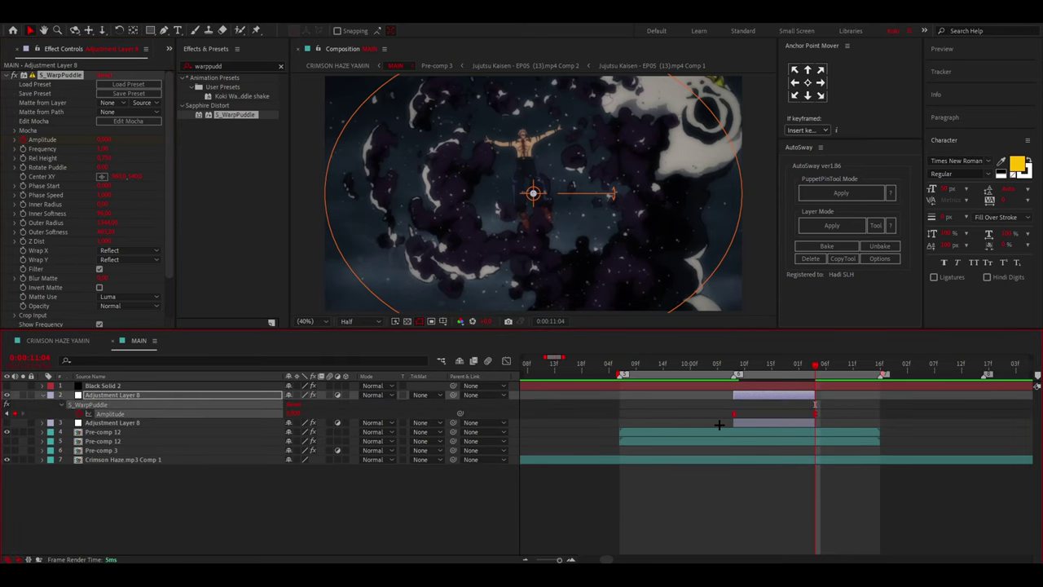
Reshape the S_WarpPuddle Amplitude value curve into a steep initial drop with a long ease-out, and preview the transition.
key(shift+F3)
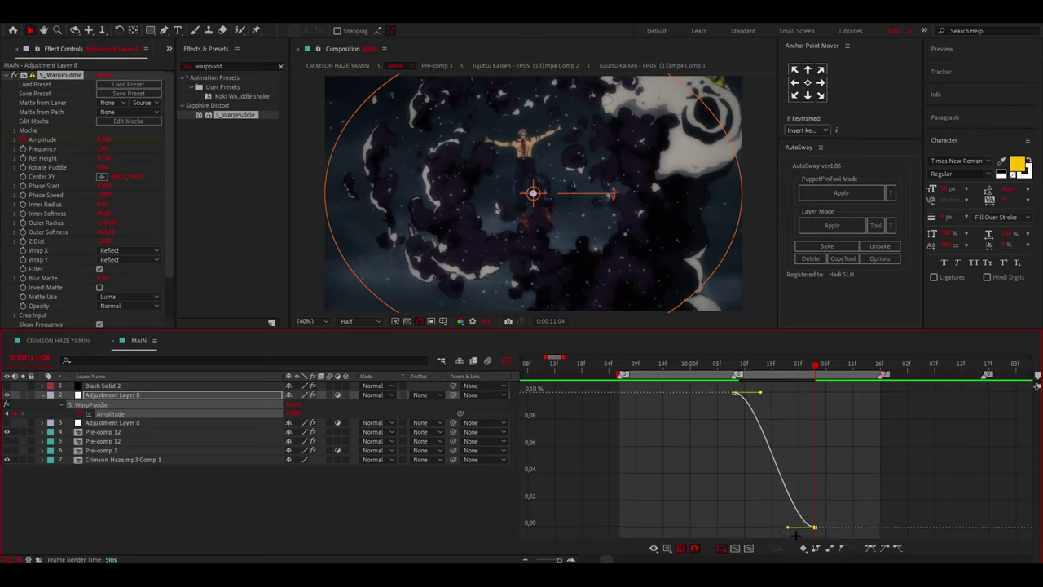
drag(789, 528, 741, 517)
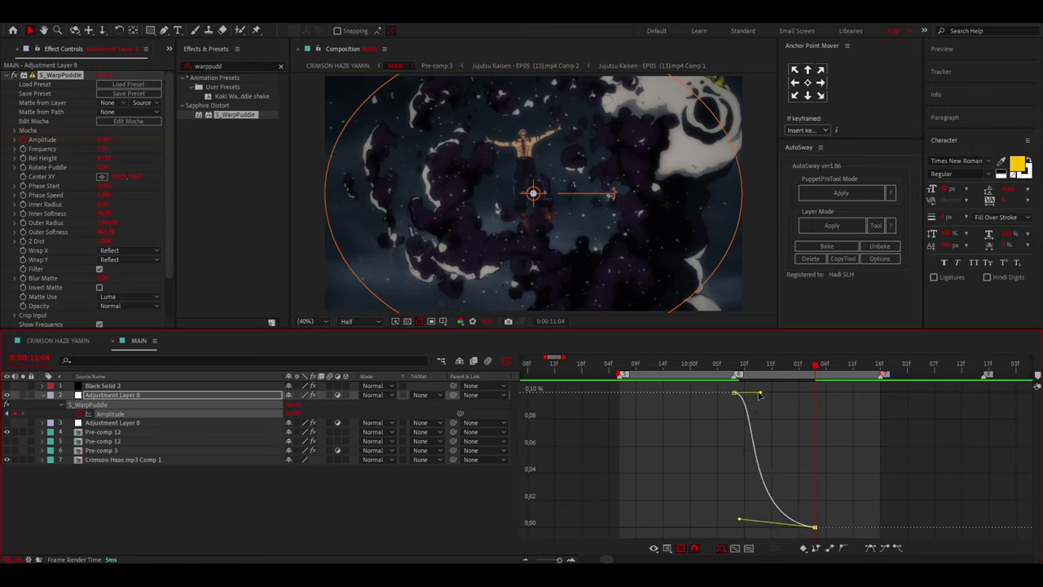
drag(759, 393, 748, 472)
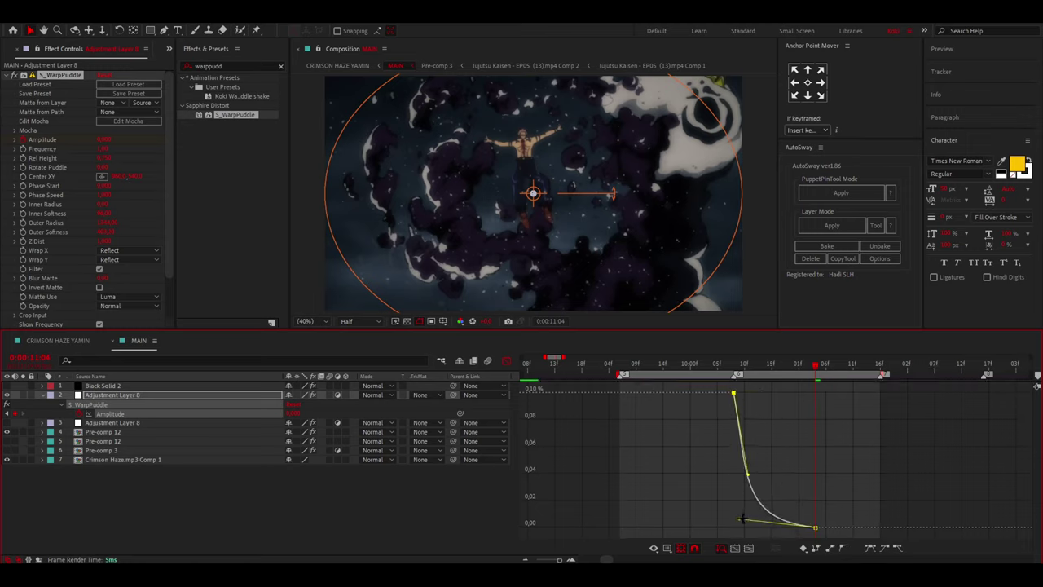
click(729, 366)
key(space)
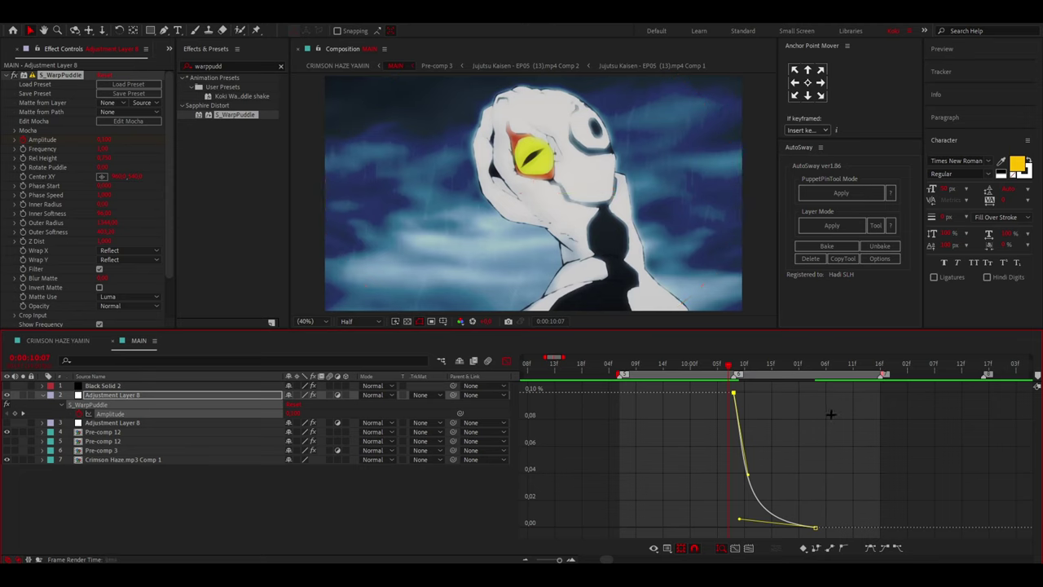
key(space)
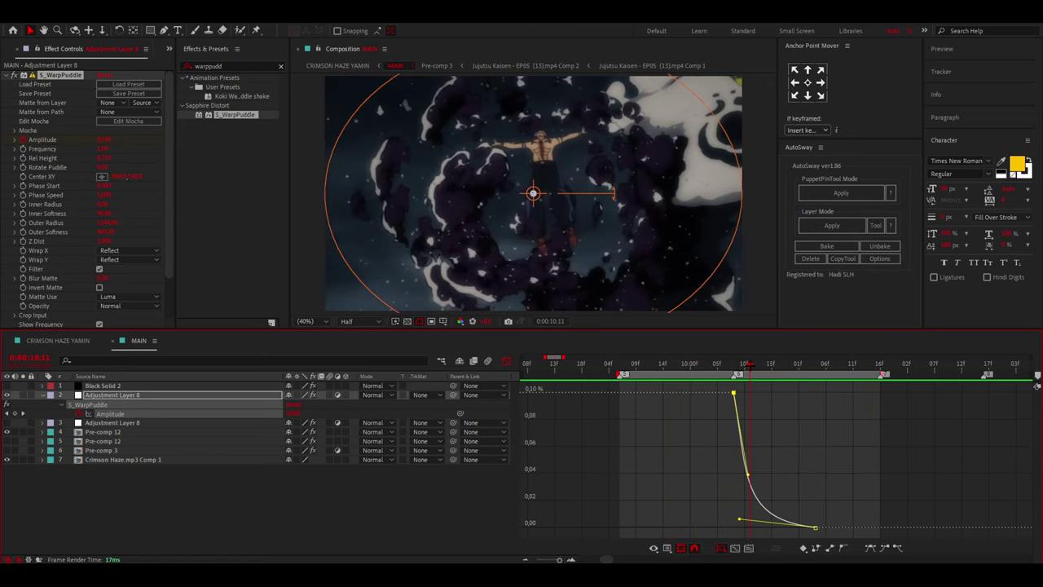
key(space)
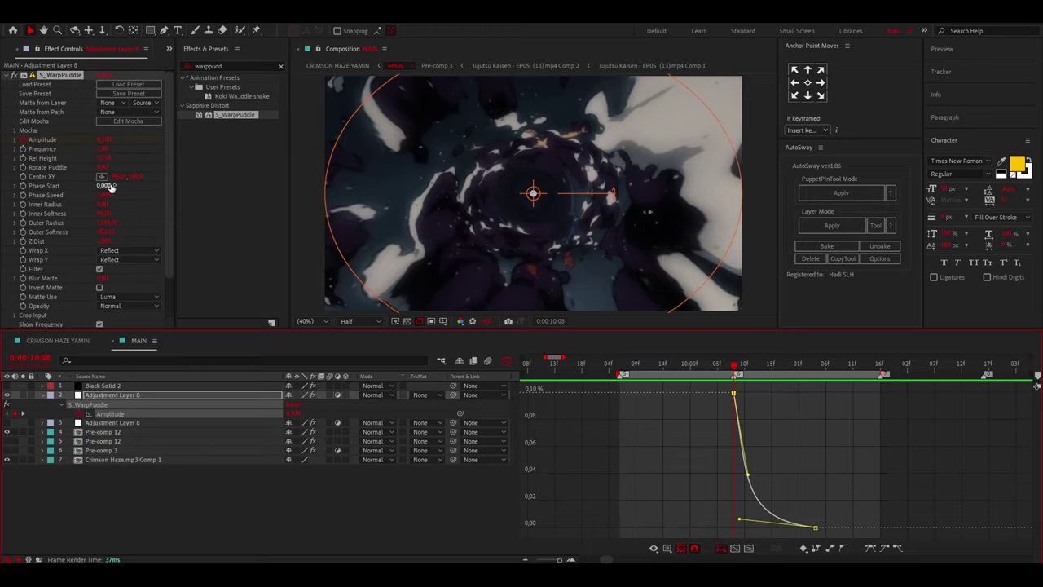
Try a slightly higher S_WarpPuddle Phase Start at 0:00:10:08 and play back the transition.
drag(110, 185, 112, 185)
key(space)
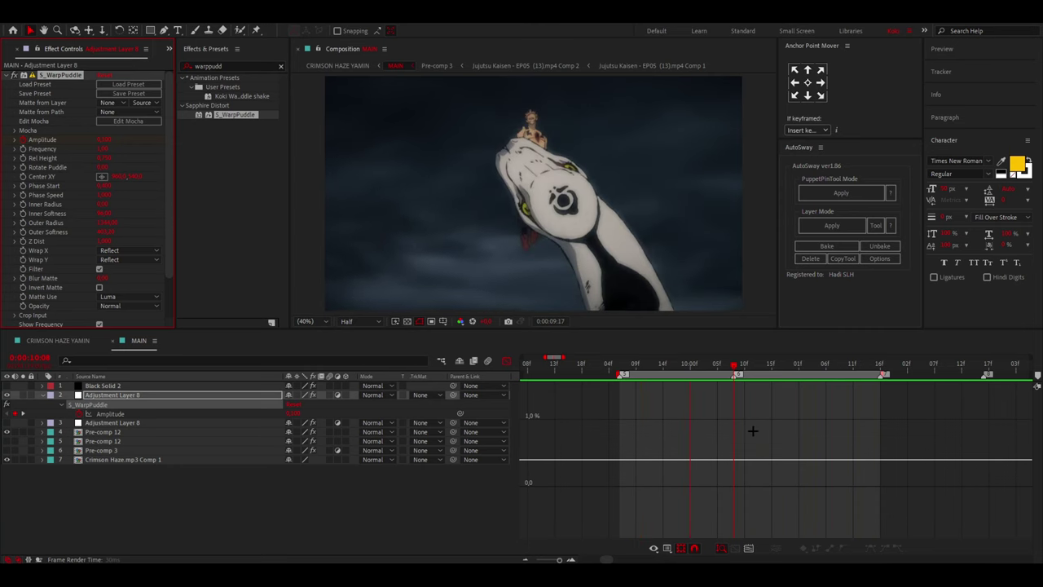
key(space)
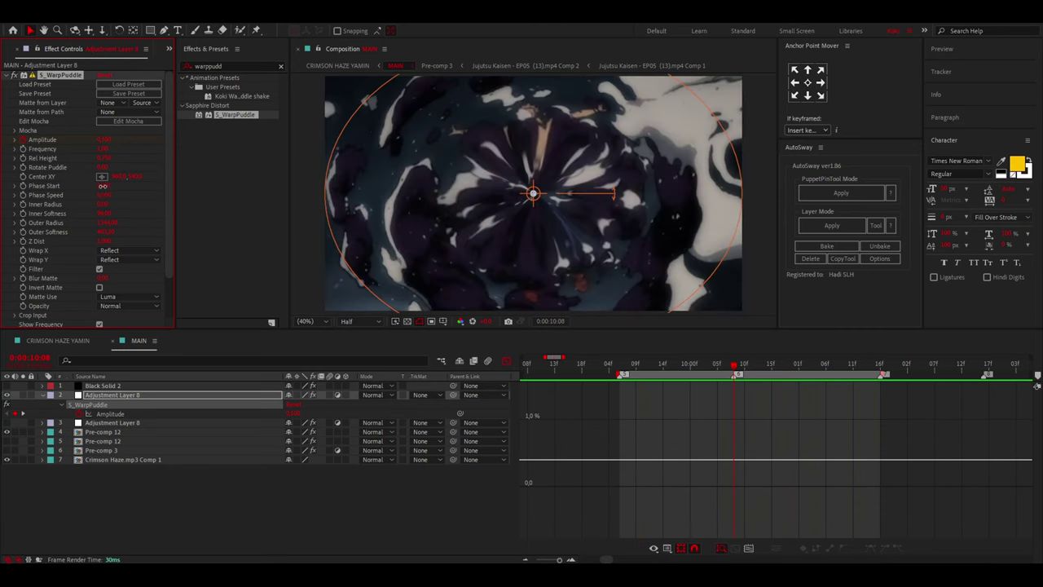
Raise the S_WarpPuddle Phase Start further, replay the transition and check the distortion just after 0:00:10:08.
drag(104, 186, 106, 185)
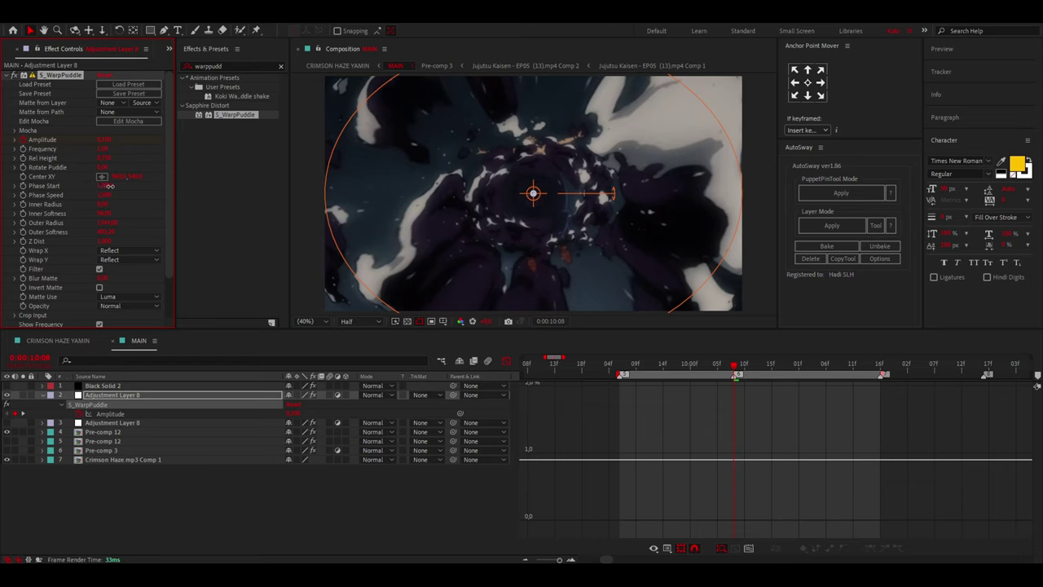
key(space)
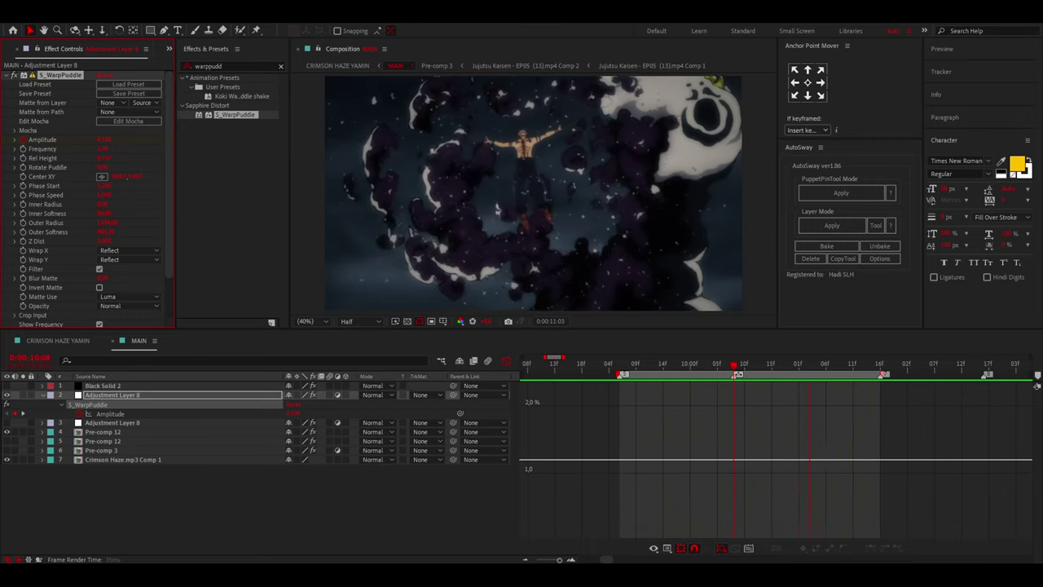
key(space)
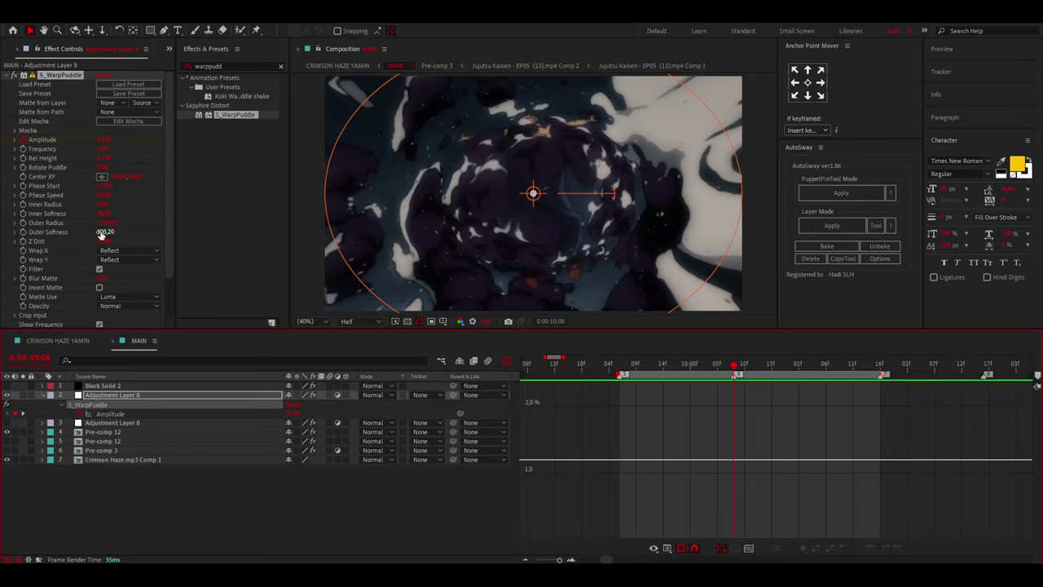
scroll(135, 241, down, 2)
scroll(136, 242, up, 2)
drag(735, 365, 748, 365)
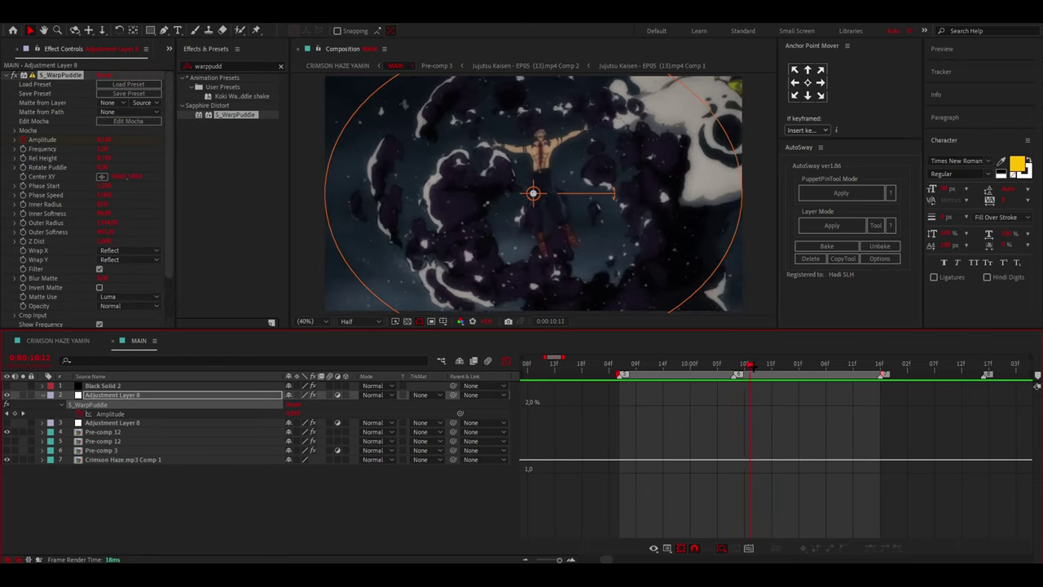